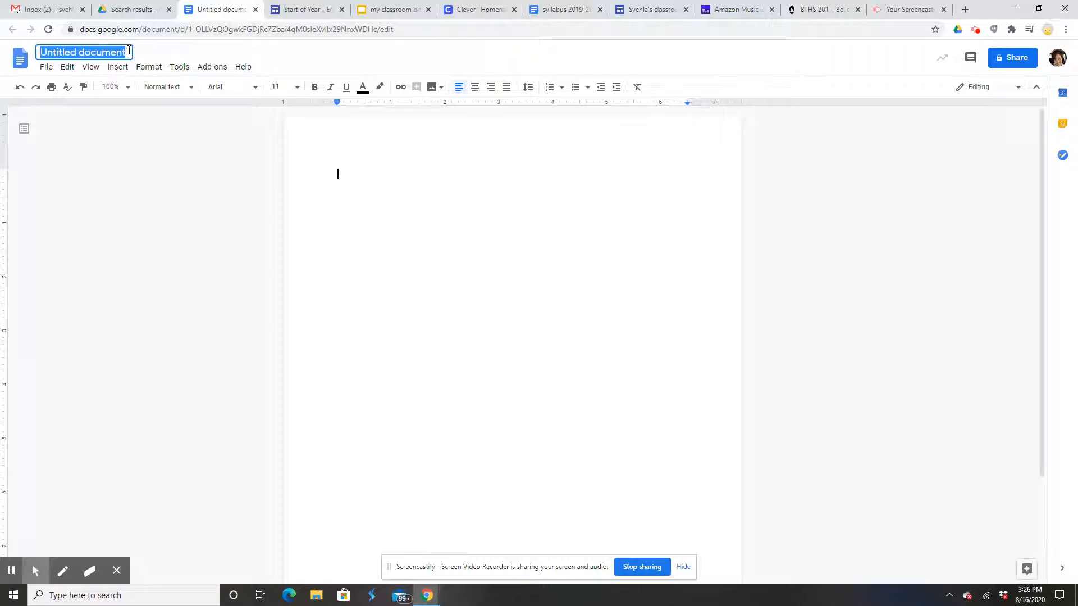
Rename the untitled document to 'teacher first essay', correcting the misspelling.
{"action": "type", "text": "teacher"}
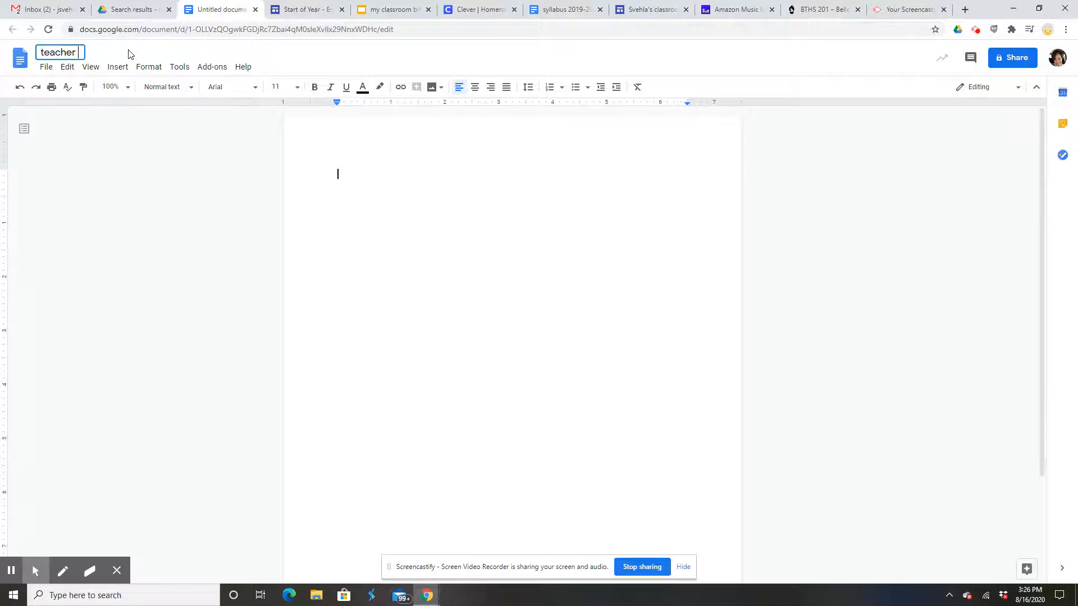
{"action": "type", "text": " first eassay"}
{"action": "key", "text": "BackSpace"}
{"action": "key", "text": "BackSpace"}
{"action": "key", "text": "BackSpace"}
{"action": "key", "text": "BackSpace"}
{"action": "key", "text": "BackSpace"}
{"action": "type", "text": "ssay"}
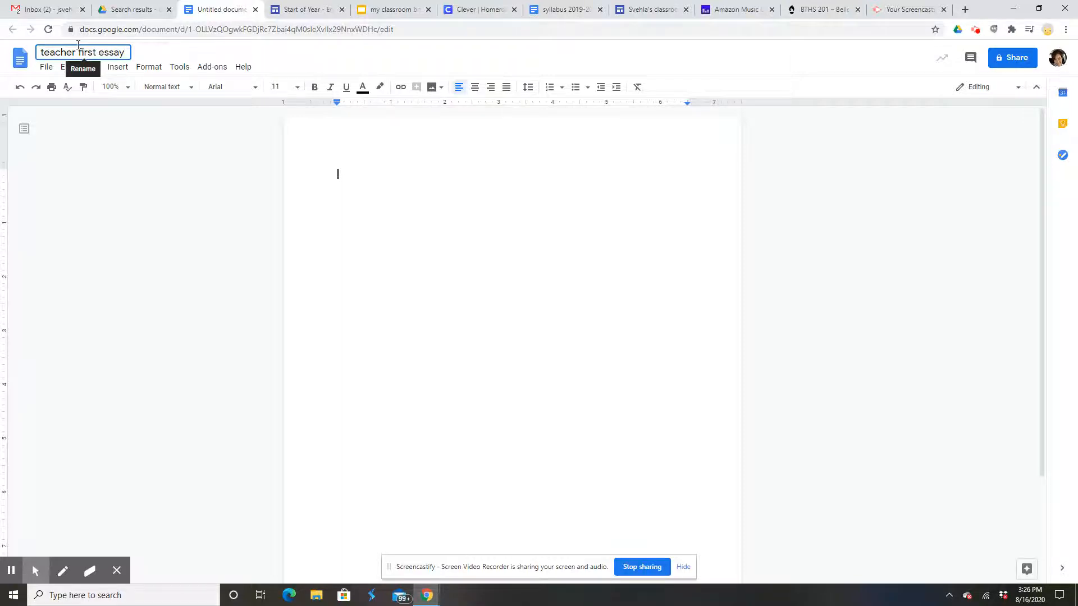
{"action": "left_click", "coordinate": [518, 222]}
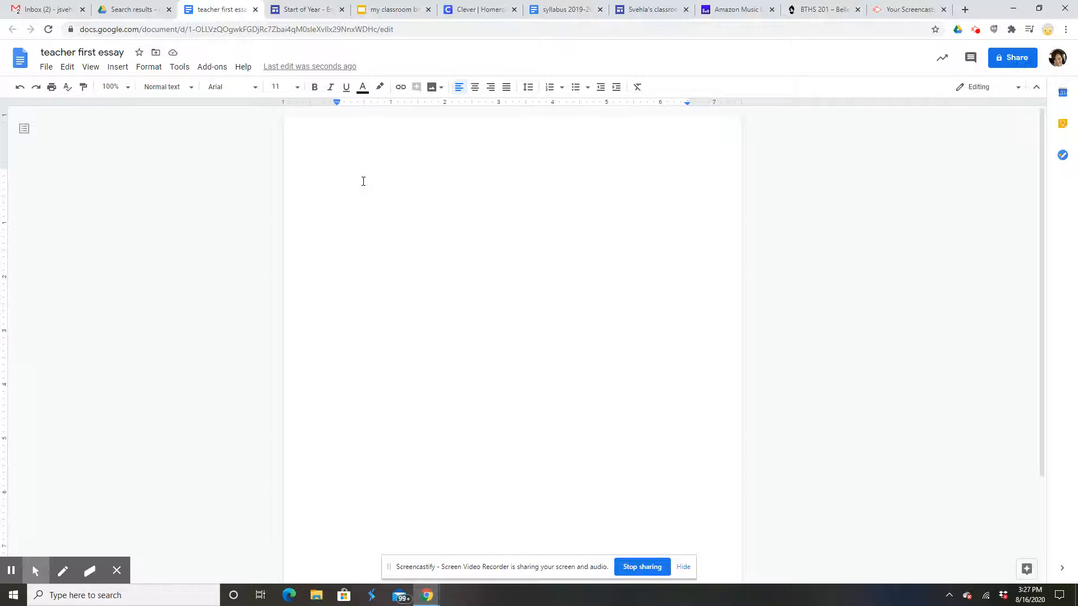
Type placeholder lines Name, Teacher, Class, then the date 21 August 2020.
{"action": "type", "text": "Name"}
{"action": "key", "text": "BackSpace"}
{"action": "key", "text": "BackSpace"}
{"action": "key", "text": "BackSpace"}
{"action": "type", "text": "ame"}
{"action": "key", "text": "Return"}
{"action": "type", "text": "Teacher"}
{"action": "key", "text": "Return"}
{"action": "type", "text": "Class"}
{"action": "key", "text": "Return"}
{"action": "type", "text": "Dog"}
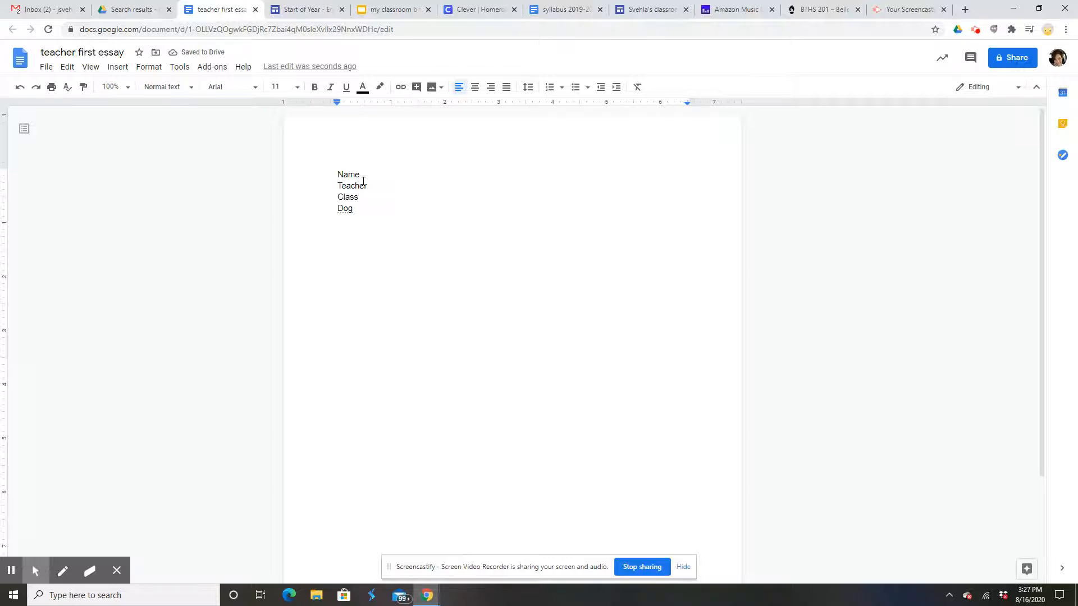
{"action": "type", "text": "21 August 2020"}
Replace the placeholders with the student's surname, the teacher's name and English 1-2 H, and delete 'Dog'.
{"action": "left_click_drag", "start_coordinate": [361, 175], "coordinate": [335, 178]}
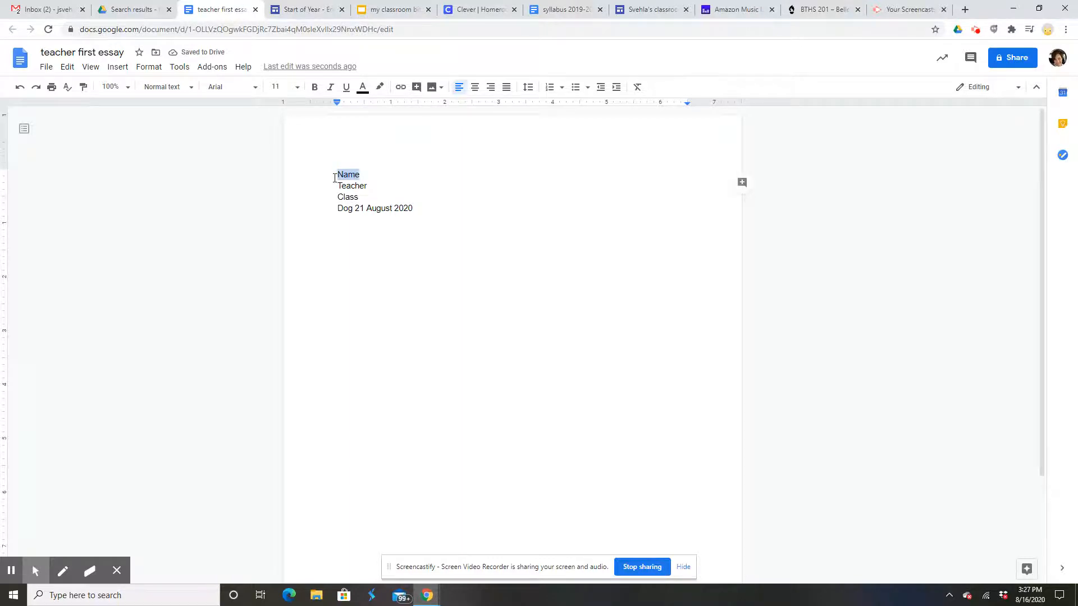
{"action": "type", "text": "Svehla"}
{"action": "left_click_drag", "start_coordinate": [369, 186], "coordinate": [332, 185]}
{"action": "type", "text": "Ms.  Svehla"}
{"action": "left_click_drag", "start_coordinate": [370, 199], "coordinate": [322, 201]}
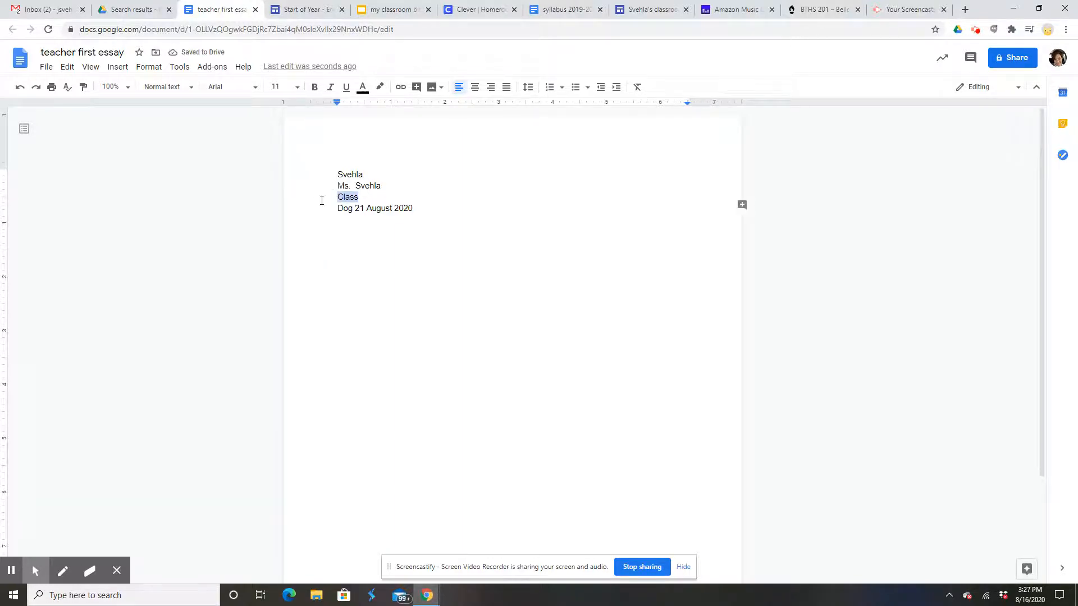
{"action": "type", "text": "English 1-2 H"}
{"action": "left_click_drag", "start_coordinate": [355, 207], "coordinate": [320, 209]}
{"action": "key", "text": "BackSpace"}
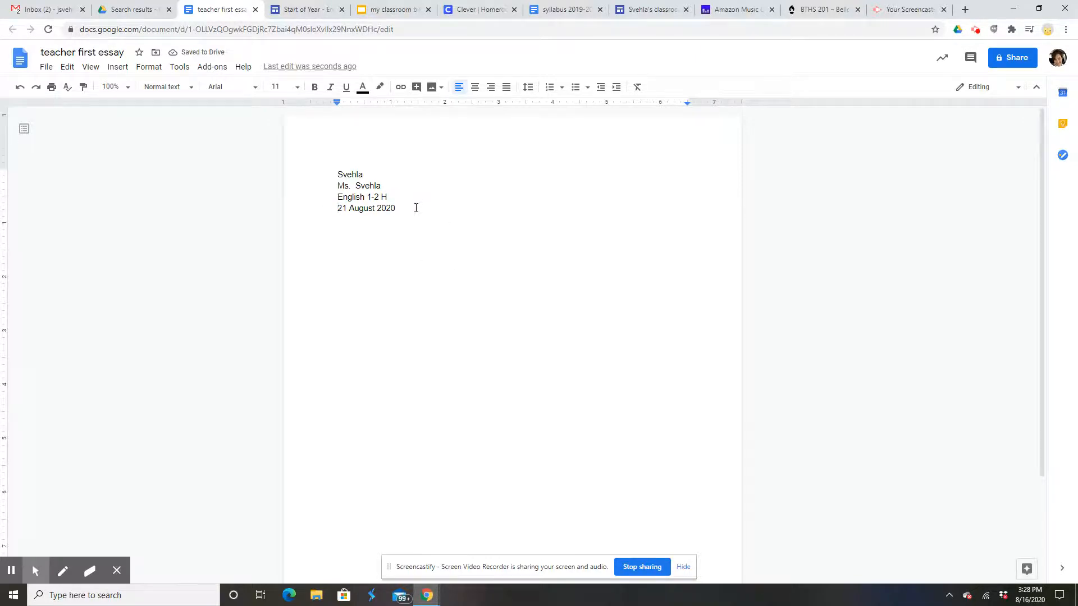
{"action": "left_click_drag", "start_coordinate": [416, 208], "coordinate": [326, 166]}
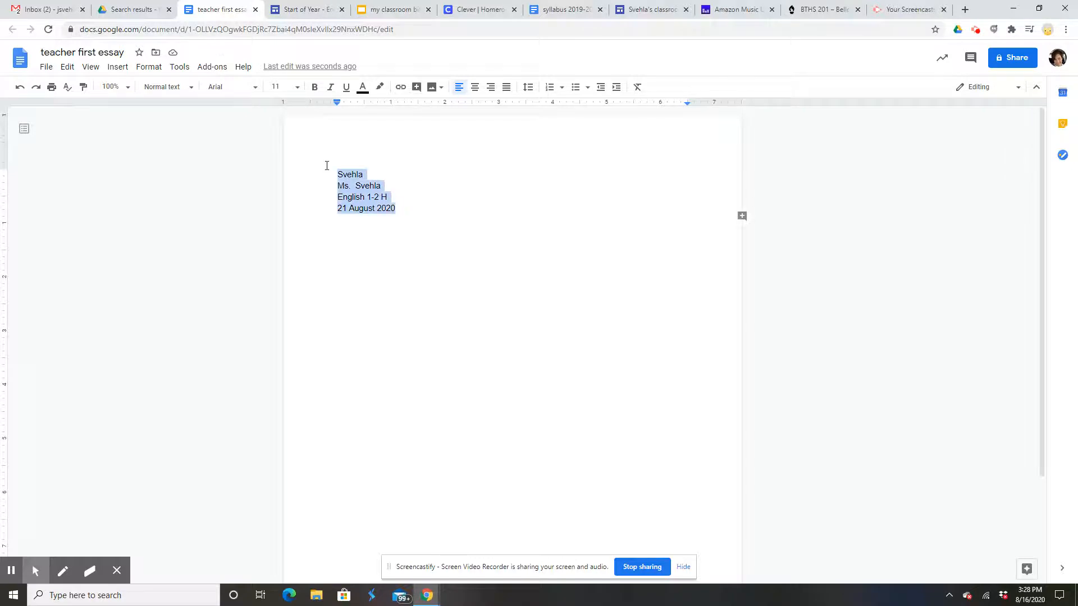
Set the heading lines to Times New Roman, size 12.
{"action": "left_click", "coordinate": [257, 87]}
{"action": "scroll", "coordinate": [288, 286], "scroll_direction": "down", "scroll_amount": 1}
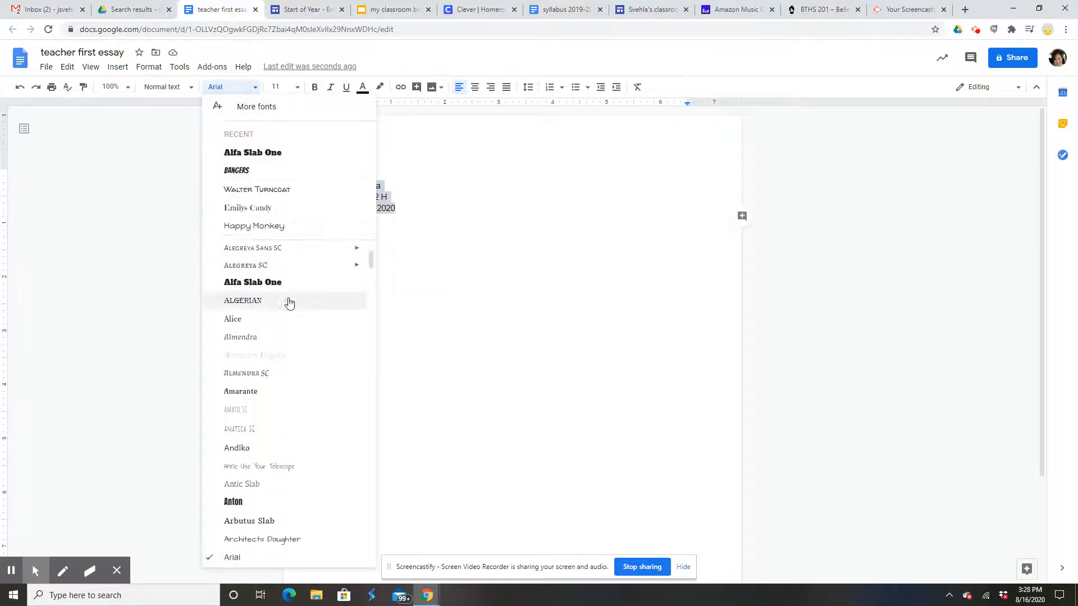
{"action": "scroll", "coordinate": [288, 304], "scroll_direction": "down", "scroll_amount": 20}
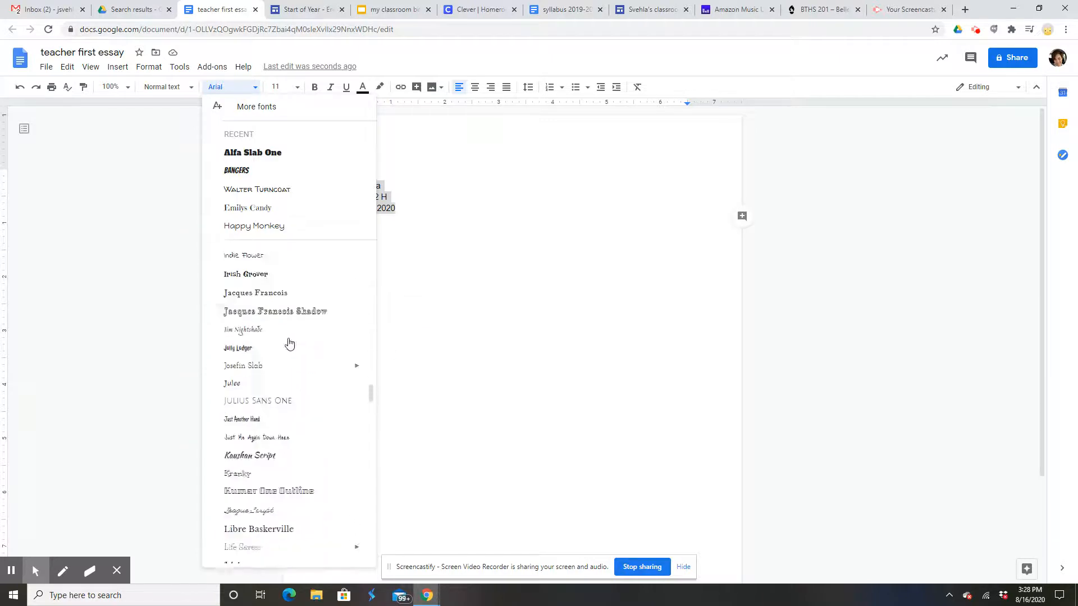
{"action": "scroll", "coordinate": [288, 340], "scroll_direction": "down", "scroll_amount": 10}
{"action": "scroll", "coordinate": [280, 360], "scroll_direction": "down", "scroll_amount": 5}
{"action": "scroll", "coordinate": [279, 360], "scroll_direction": "down", "scroll_amount": 10}
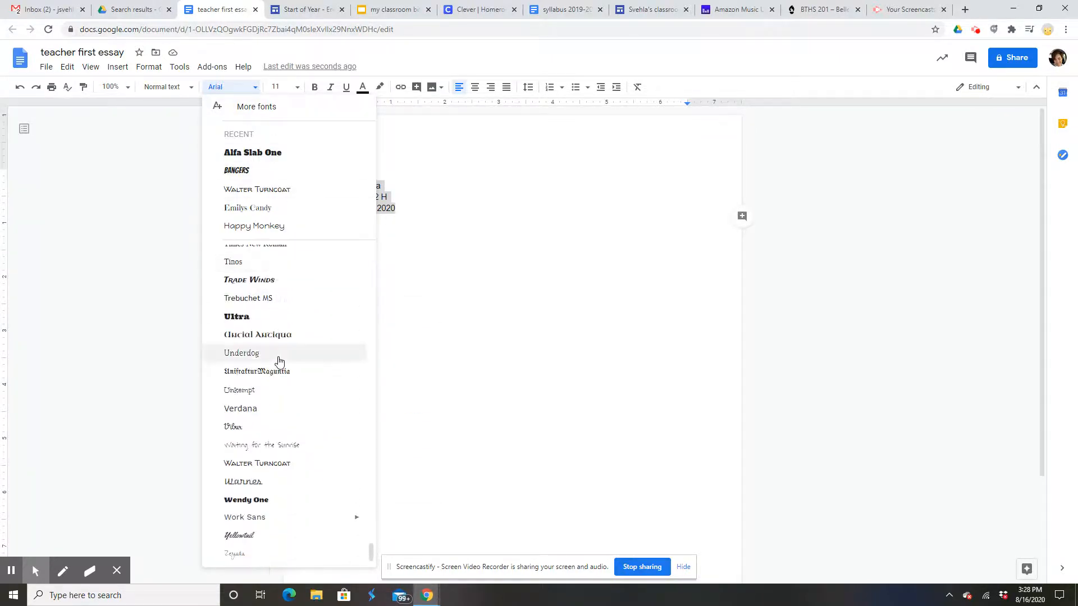
{"action": "scroll", "coordinate": [294, 315], "scroll_direction": "up", "scroll_amount": 3}
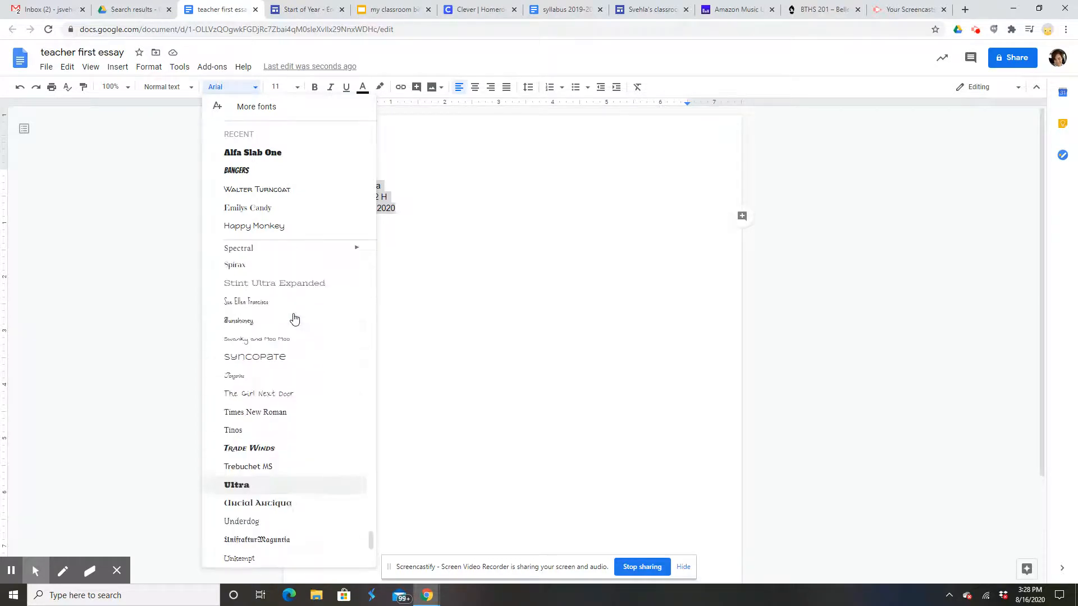
{"action": "left_click", "coordinate": [297, 413]}
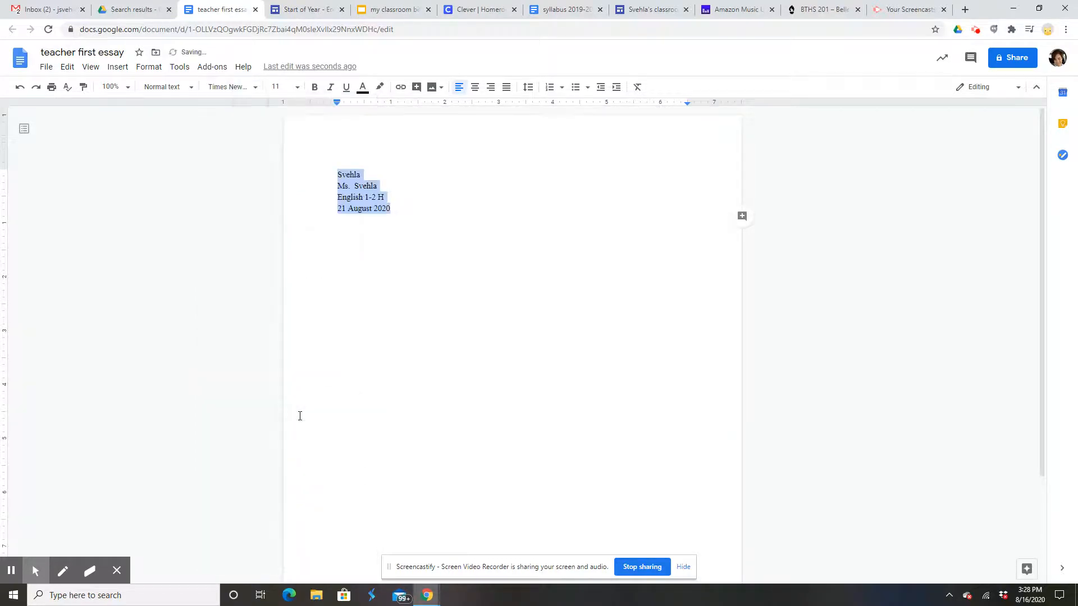
{"action": "left_click", "coordinate": [298, 87]}
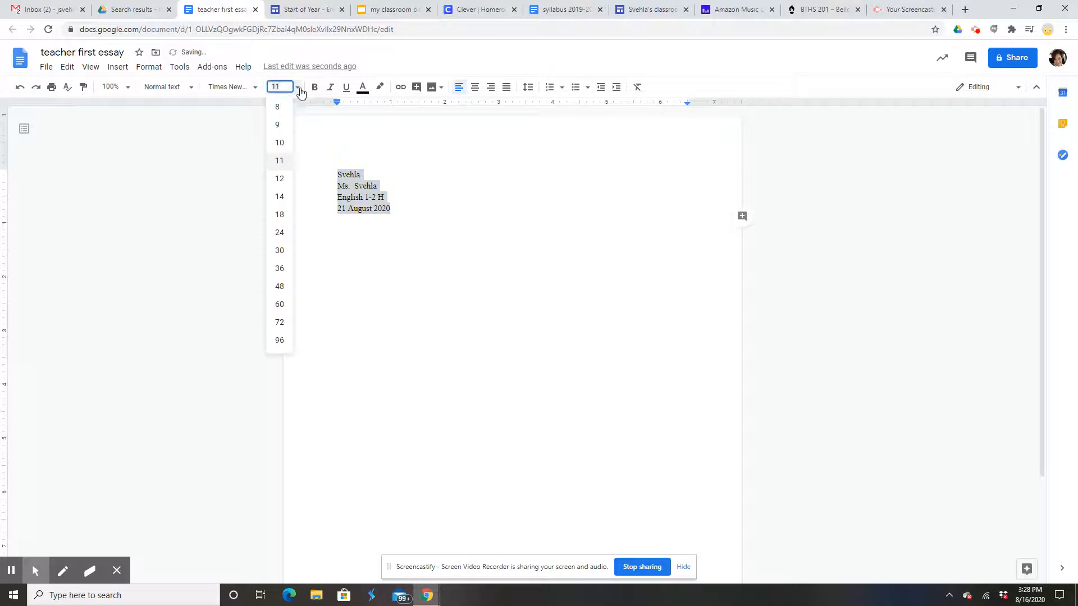
{"action": "left_click", "coordinate": [280, 179]}
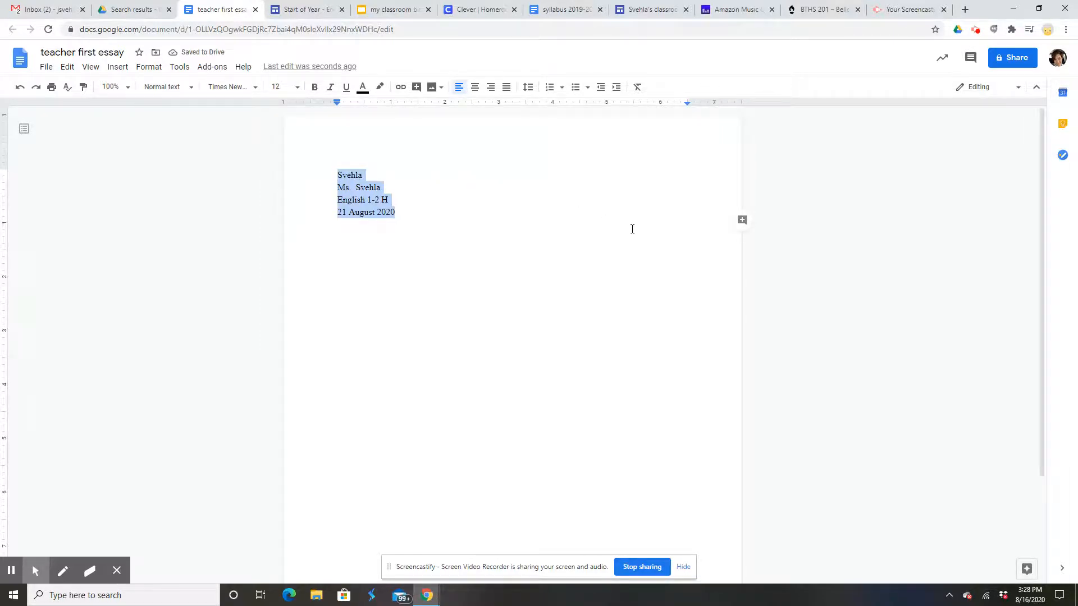
Double-space the four heading lines.
{"action": "left_click", "coordinate": [529, 91]}
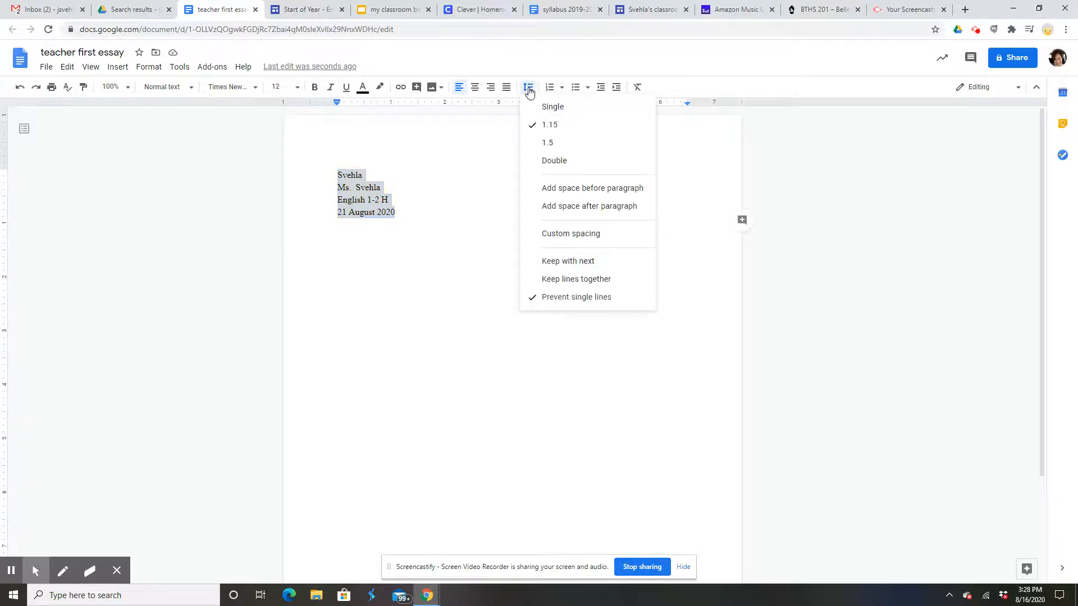
{"action": "left_click", "coordinate": [554, 161]}
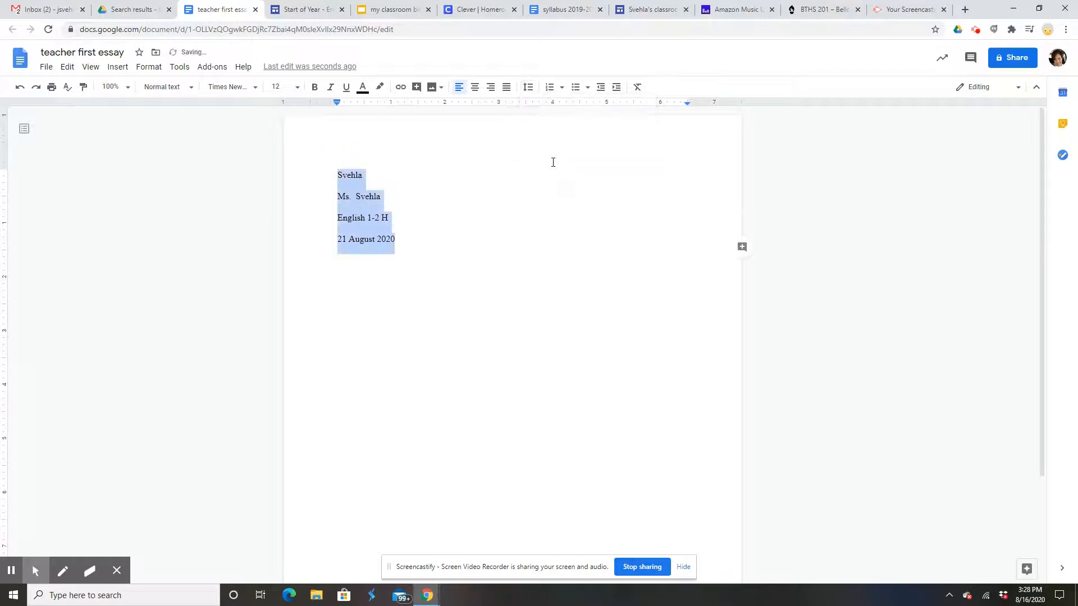
{"action": "left_click", "coordinate": [423, 247]}
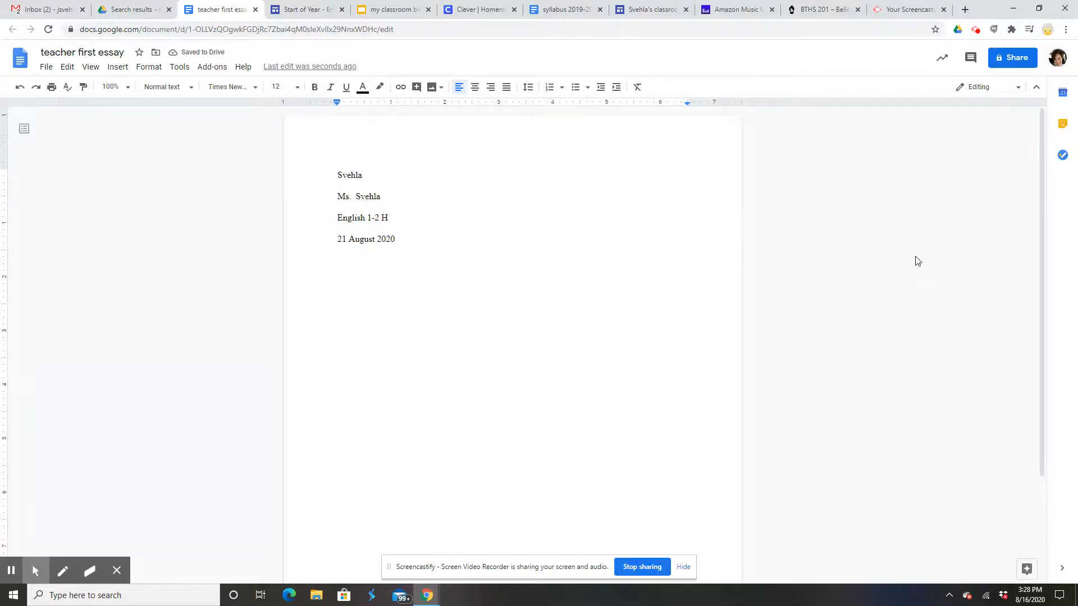
Add 'Title of my essay' on a new line below the date and center it.
{"action": "key", "text": "Return"}
{"action": "type", "text": "Title of my essay"}
{"action": "left_click_drag", "start_coordinate": [411, 264], "coordinate": [331, 265]}
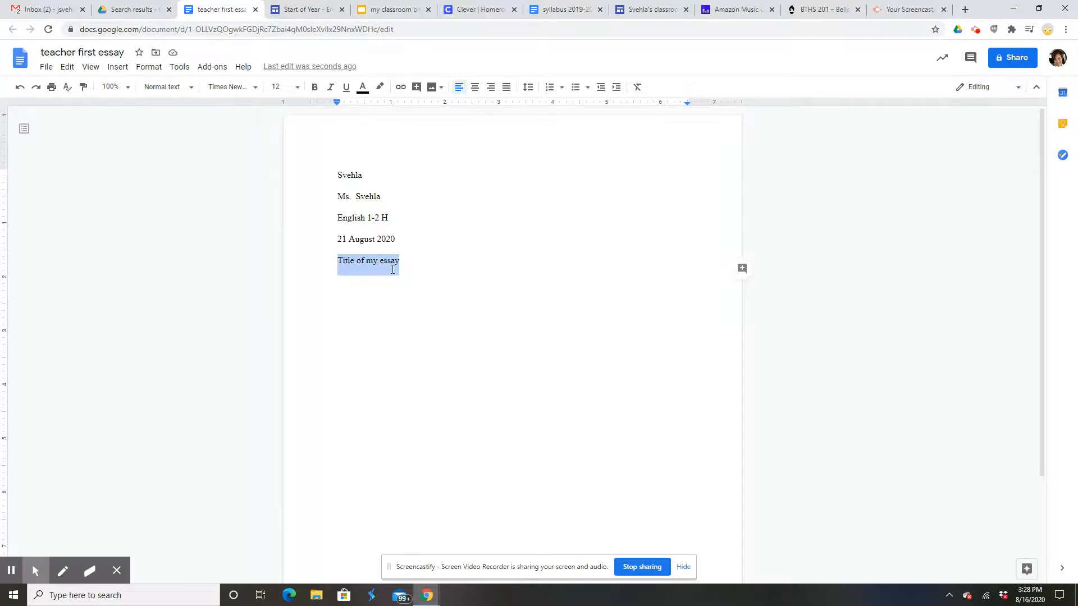
{"action": "left_click", "coordinate": [476, 88]}
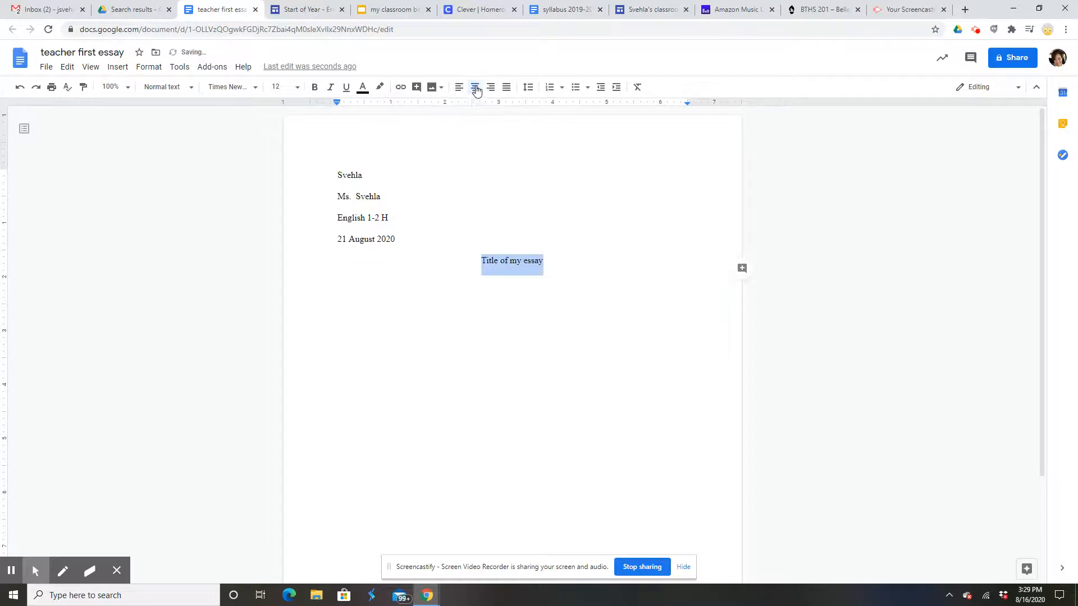
{"action": "left_click", "coordinate": [575, 259]}
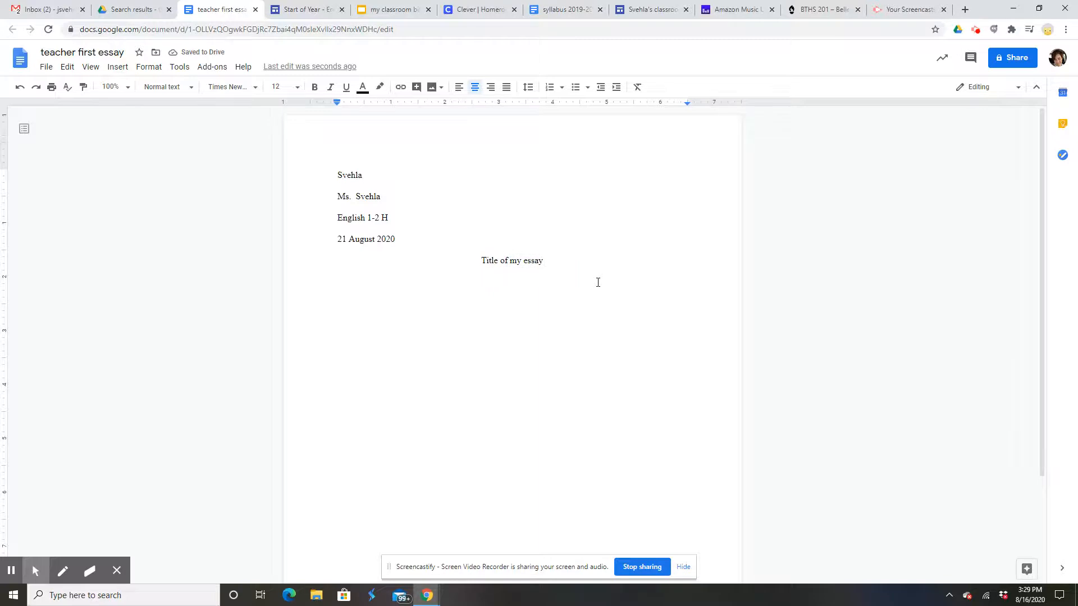
{"action": "key", "text": "Return"}
Left-align the body, indent the first line, and write 'So now you are start writing your essay.'.
{"action": "left_click", "coordinate": [460, 88]}
{"action": "key", "text": "Tab"}
{"action": "type", "text": "So now you are start writing"}
{"action": "key", "text": "Tab"}
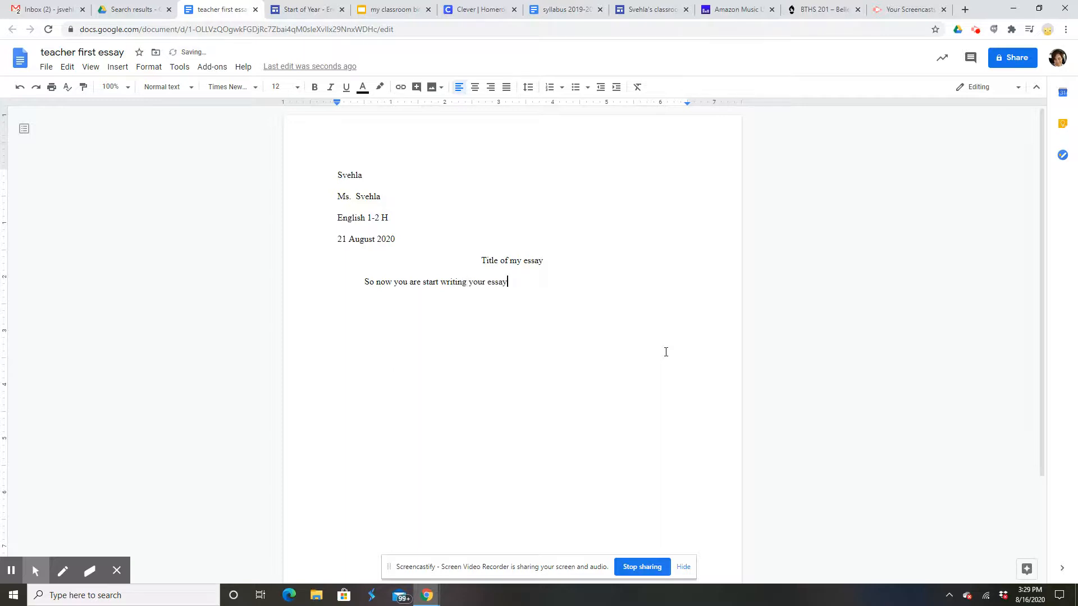
{"action": "type", "text": "."}
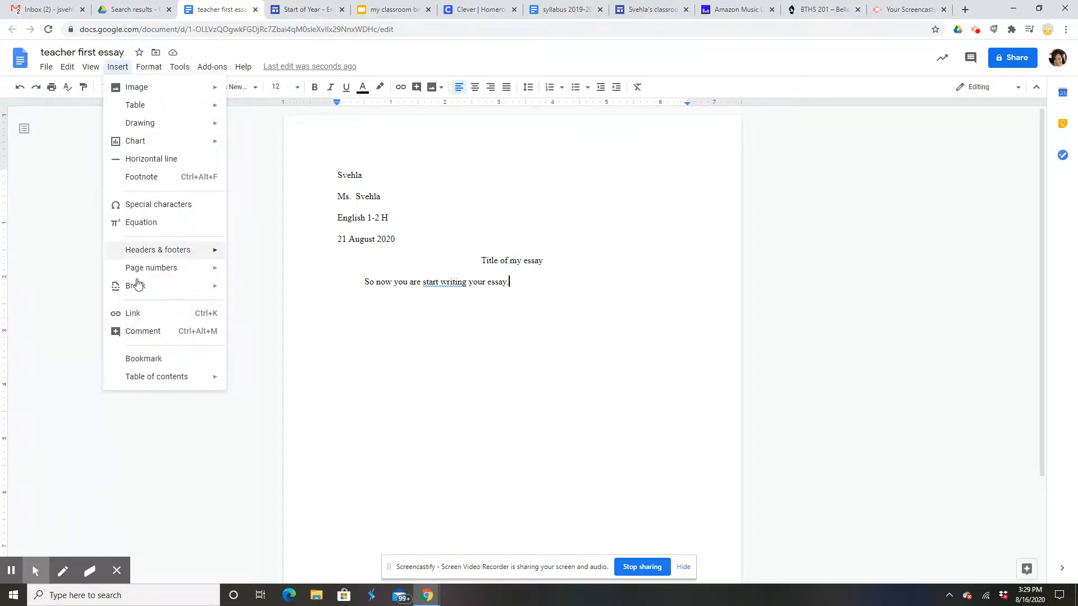
Add top-right page numbers with the student's surname before the number in the header.
{"action": "mouse_move", "coordinate": [144, 273]}
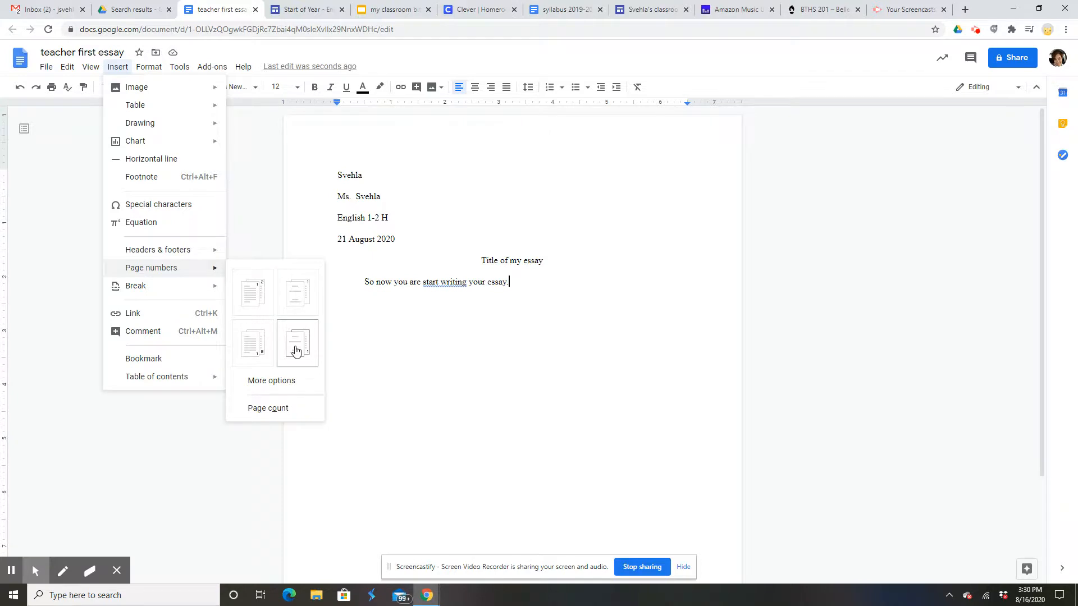
{"action": "left_click", "coordinate": [255, 302]}
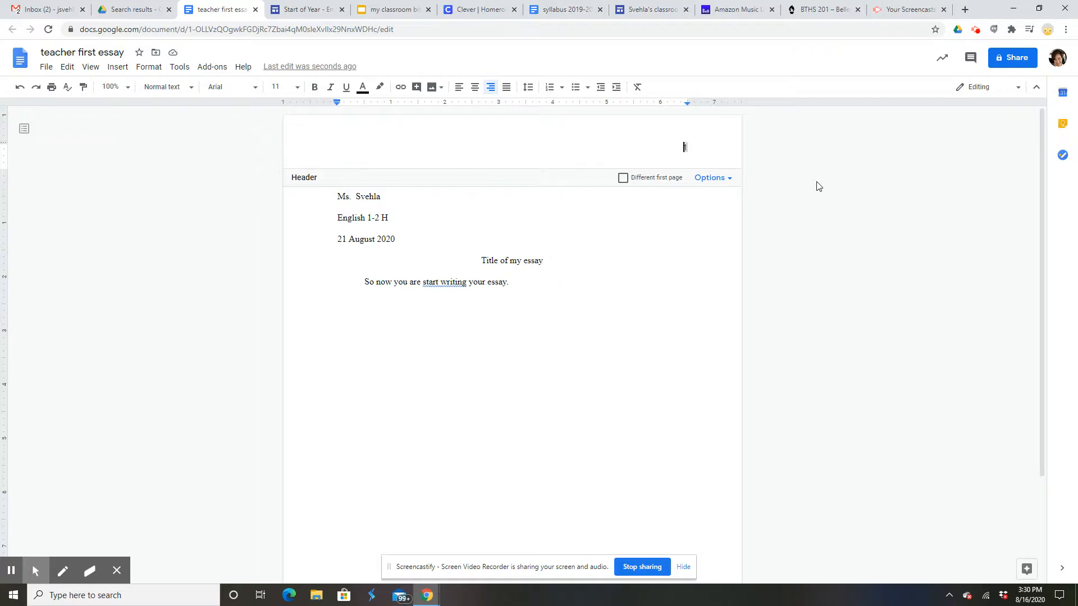
{"action": "key", "text": "Return"}
{"action": "type", "text": "Svehla"}
{"action": "left_click", "coordinate": [581, 383]}
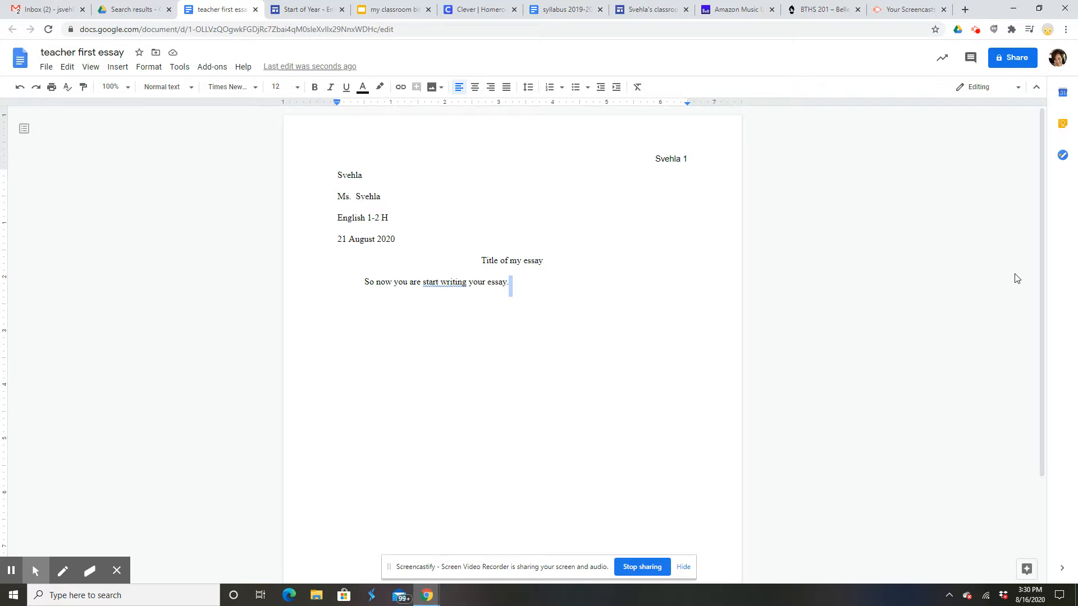
{"action": "key", "text": "Return"}
{"action": "key", "text": "Return"}
{"action": "key", "text": "Return"}
Type filler text 'asdfasfsad' and 'fasdfdasf' on new lines until a second page appears.
{"action": "type", "text": "asdfasfsad"}
{"action": "key", "text": "Return"}
{"action": "key", "text": "Return"}
{"action": "key", "text": "Return"}
{"action": "key", "text": "Return"}
{"action": "key", "text": "Return"}
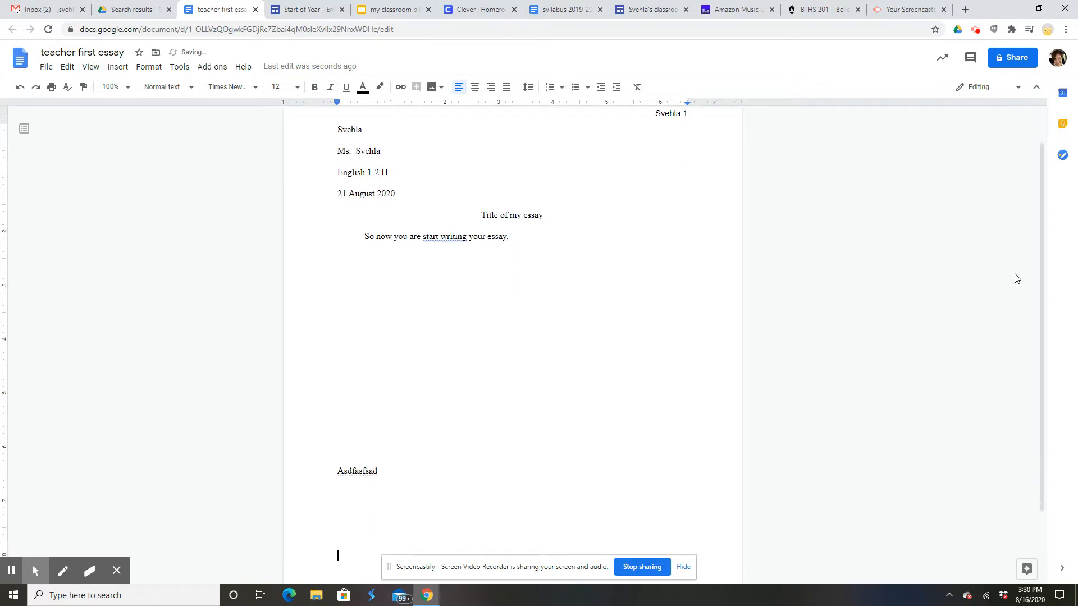
{"action": "type", "text": "fasdfdasf"}
{"action": "key", "text": "Return"}
{"action": "key", "text": "Return"}
{"action": "key", "text": "Return"}
{"action": "key", "text": "Return"}
{"action": "key", "text": "Return"}
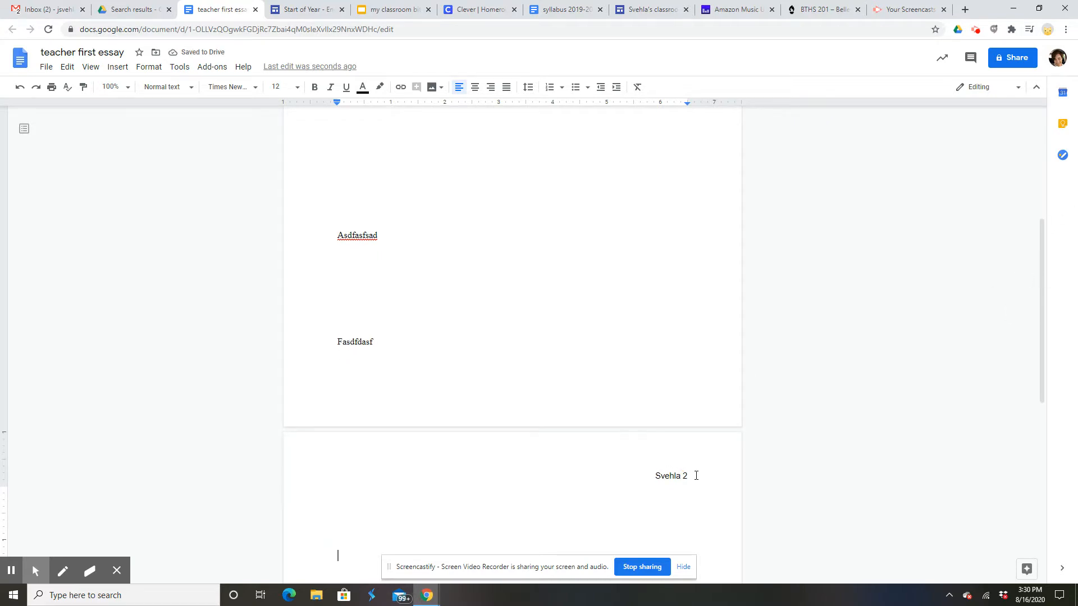
{"action": "scroll", "coordinate": [470, 394], "scroll_direction": "up", "scroll_amount": 5}
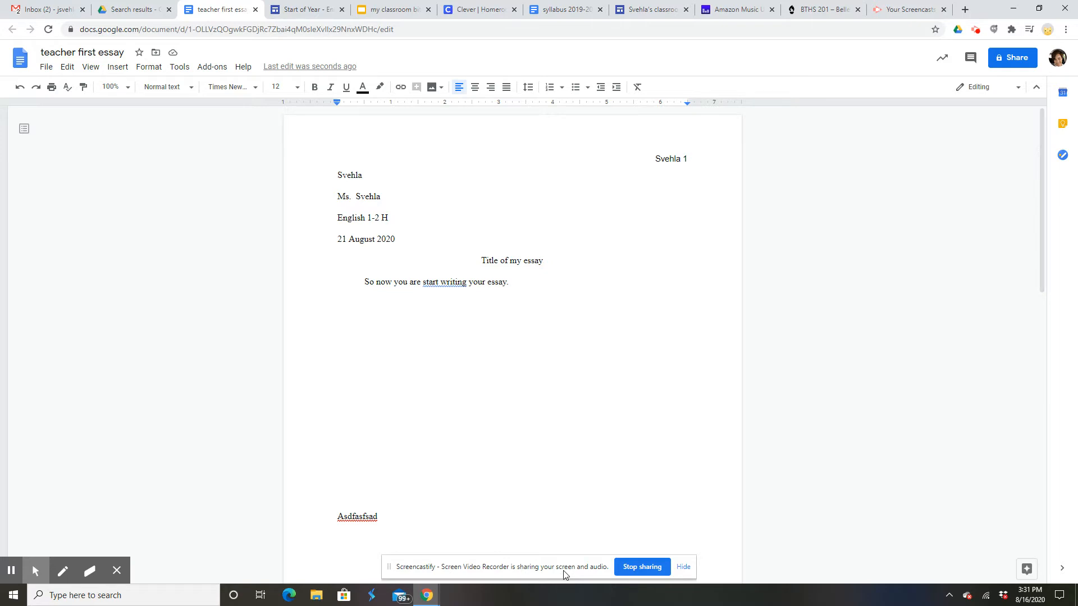
{"action": "key", "text": "ctrl+a"}
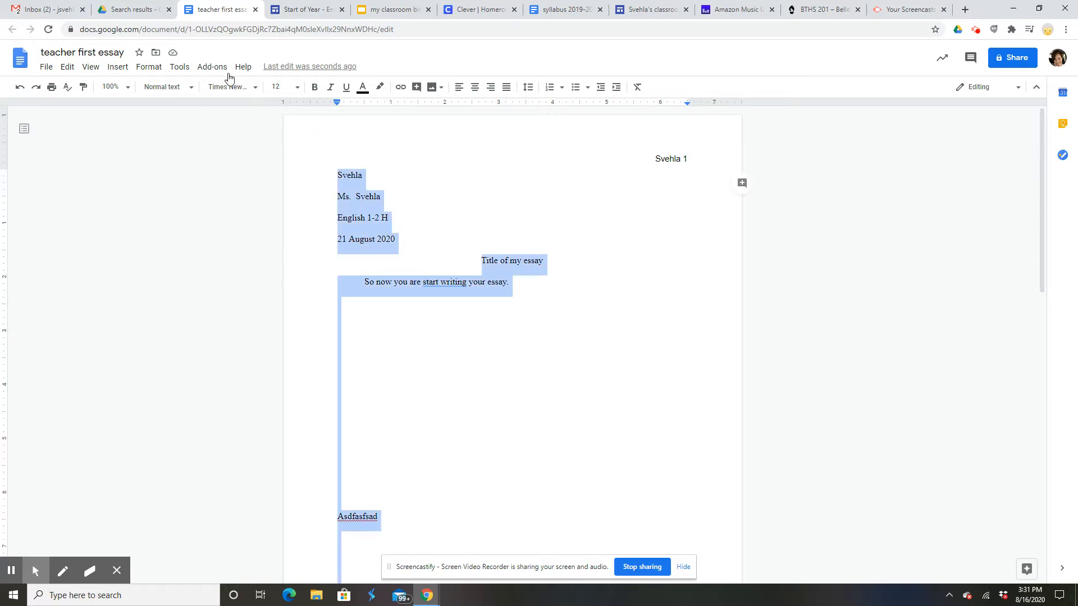
{"action": "left_click", "coordinate": [255, 87]}
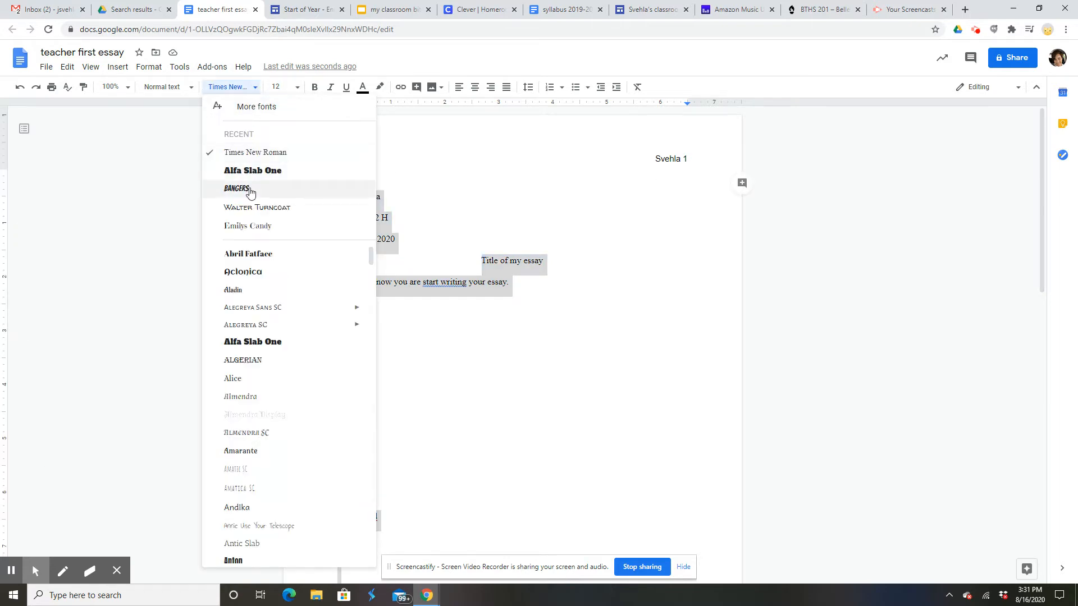
{"action": "left_click", "coordinate": [252, 152]}
{"action": "left_click", "coordinate": [299, 93]}
{"action": "left_click", "coordinate": [280, 177]}
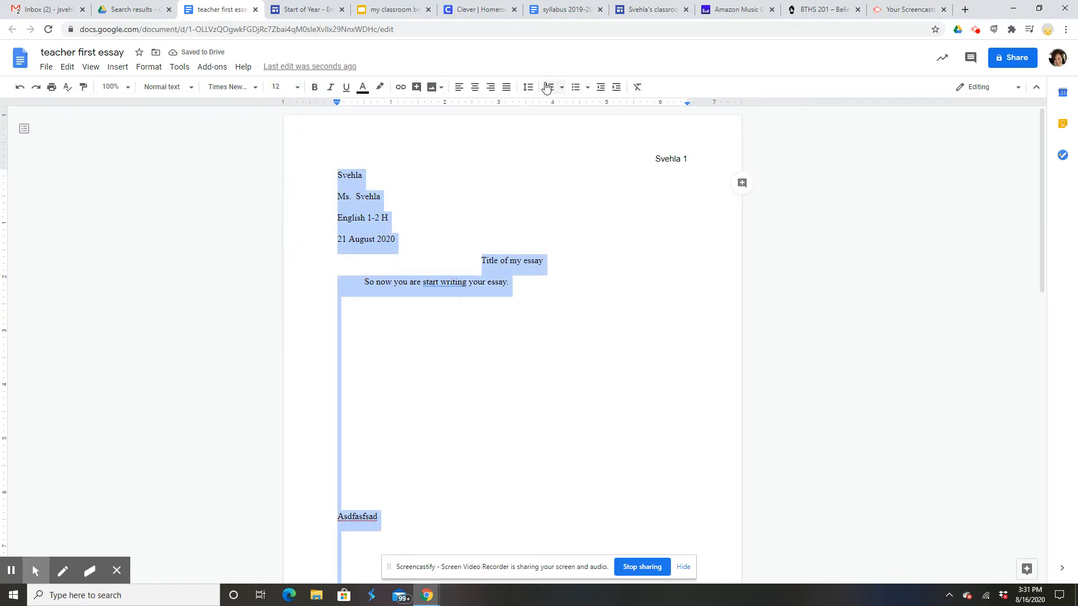
{"action": "left_click", "coordinate": [528, 87]}
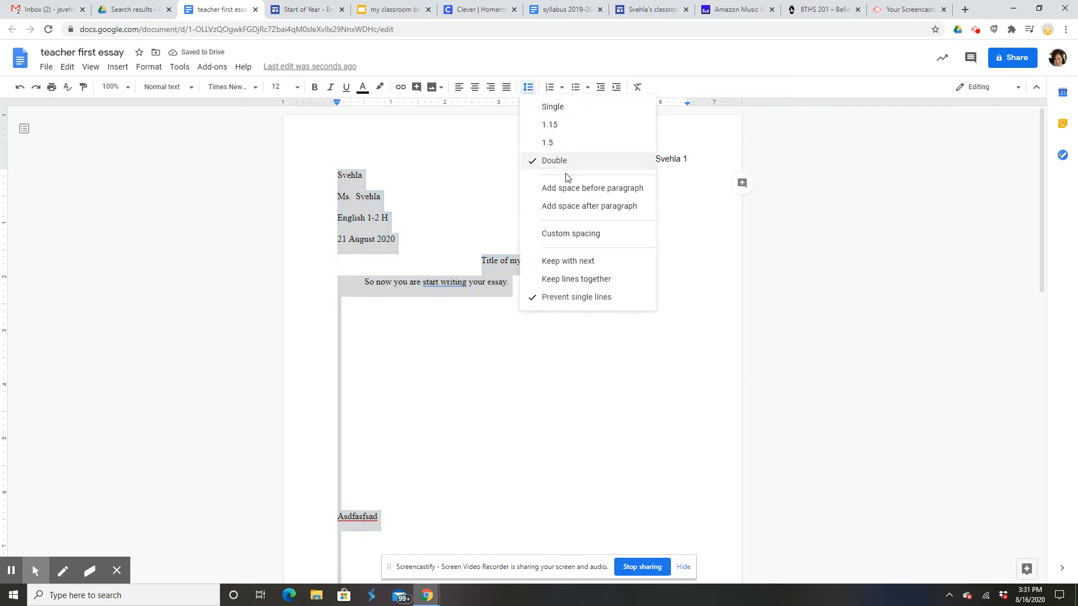
{"action": "left_click", "coordinate": [540, 419]}
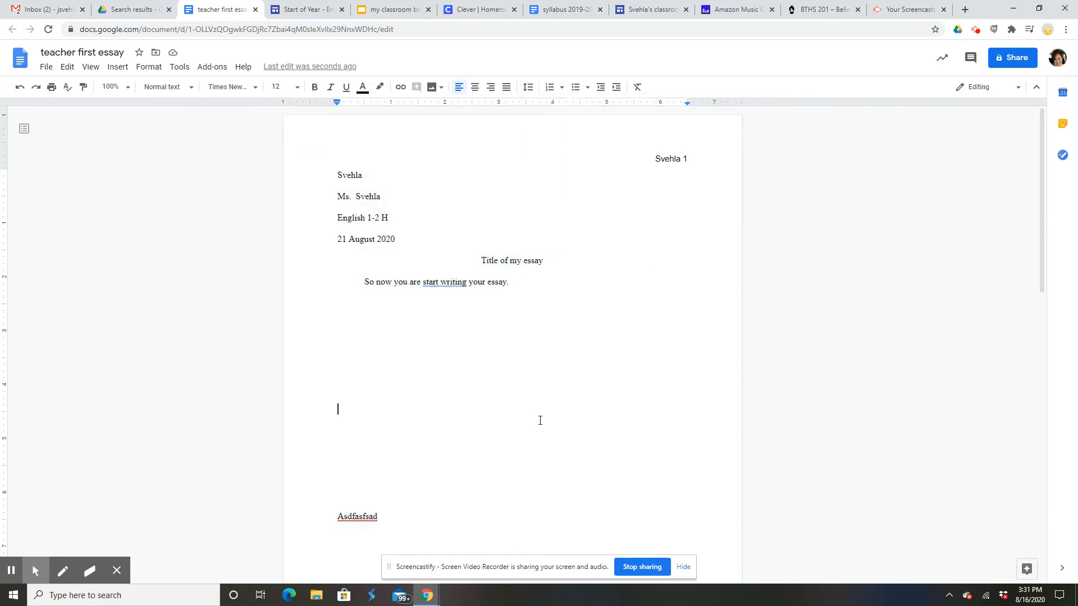